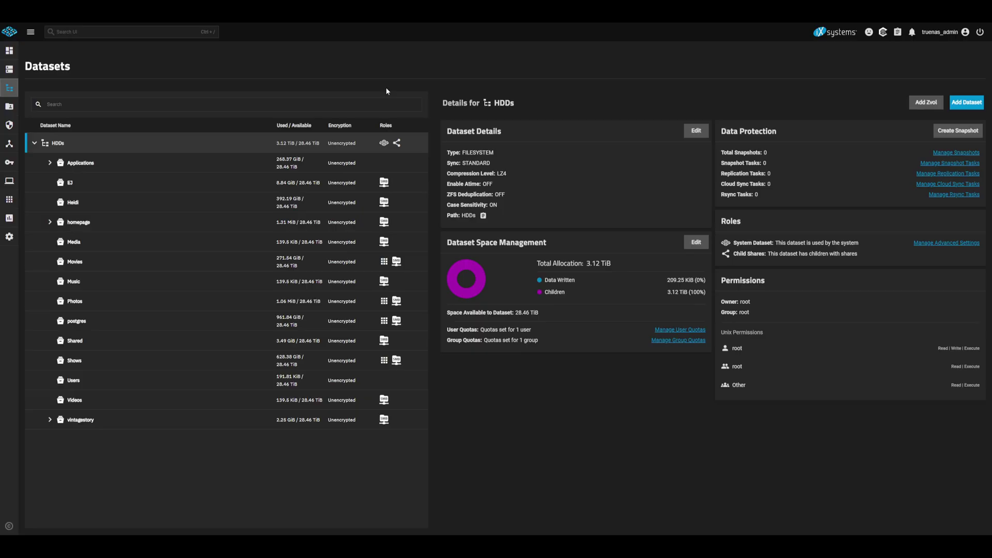
# Step: Add a dataset named prometheus under Applications with the Apps preset, skipping permissions
pyautogui.press('Down')
pyautogui.click(964, 97)
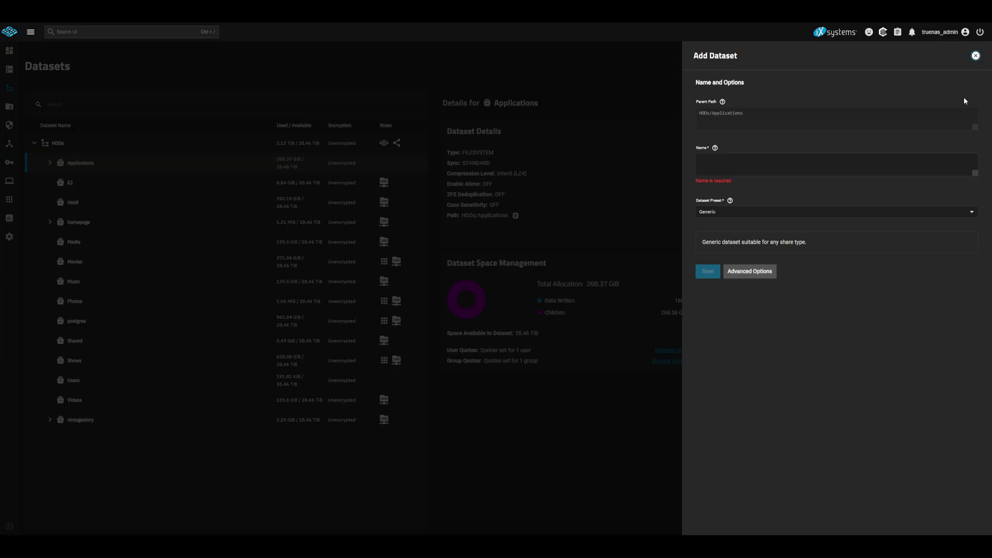
pyautogui.write('prometheus')
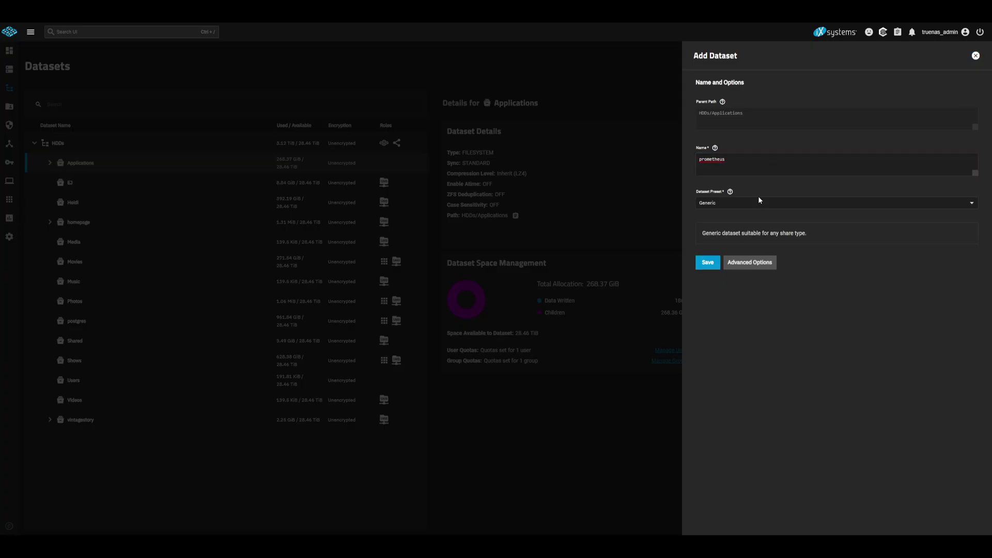
pyautogui.click(758, 199)
pyautogui.click(727, 252)
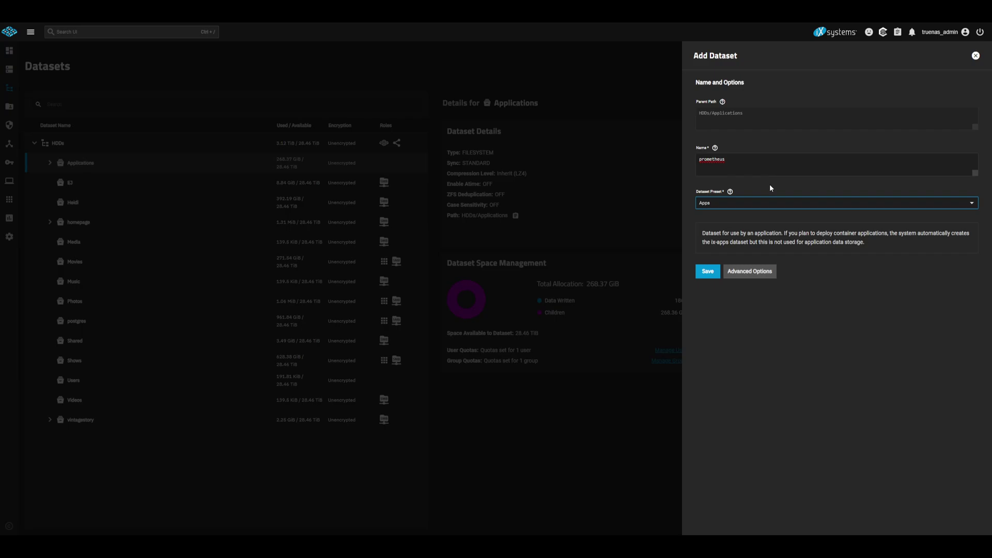
pyautogui.click(707, 271)
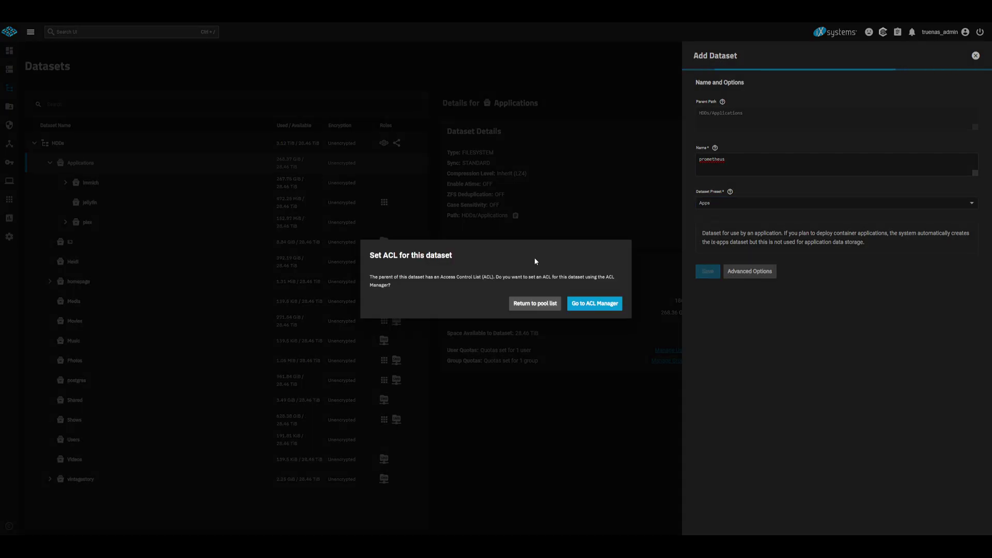
pyautogui.click(533, 304)
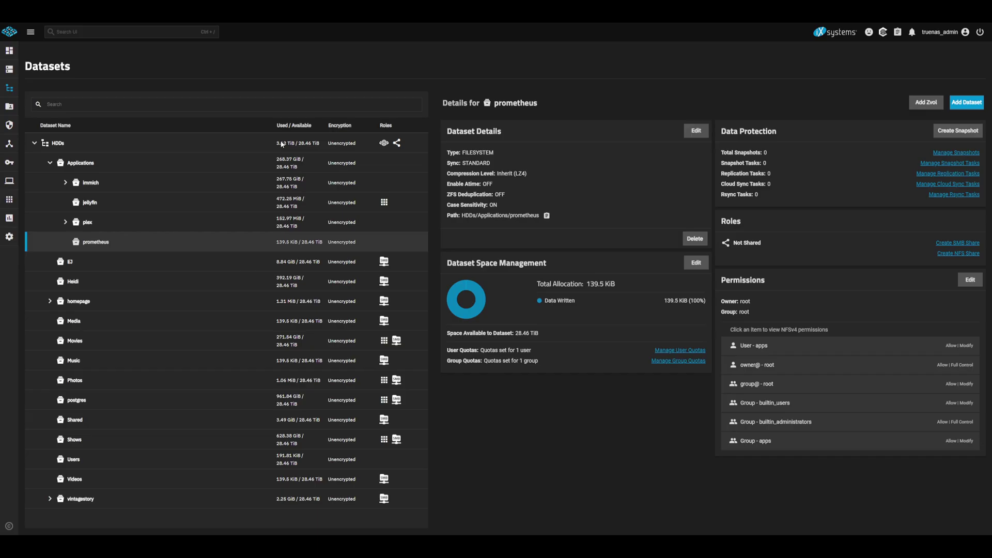
# Step: Open the Prometheus app's install form from Discover Apps
pyautogui.click(9, 200)
pyautogui.click(951, 65)
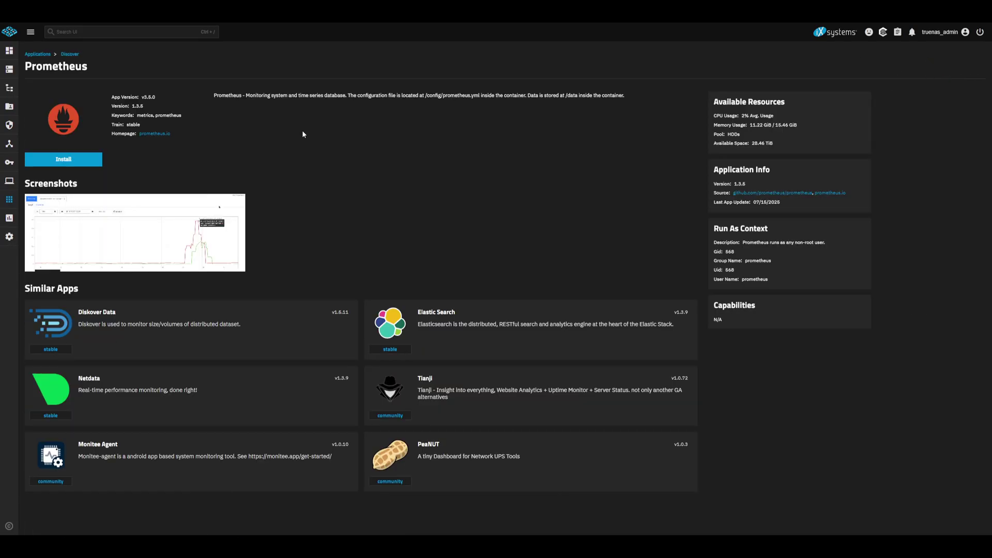
pyautogui.click(64, 159)
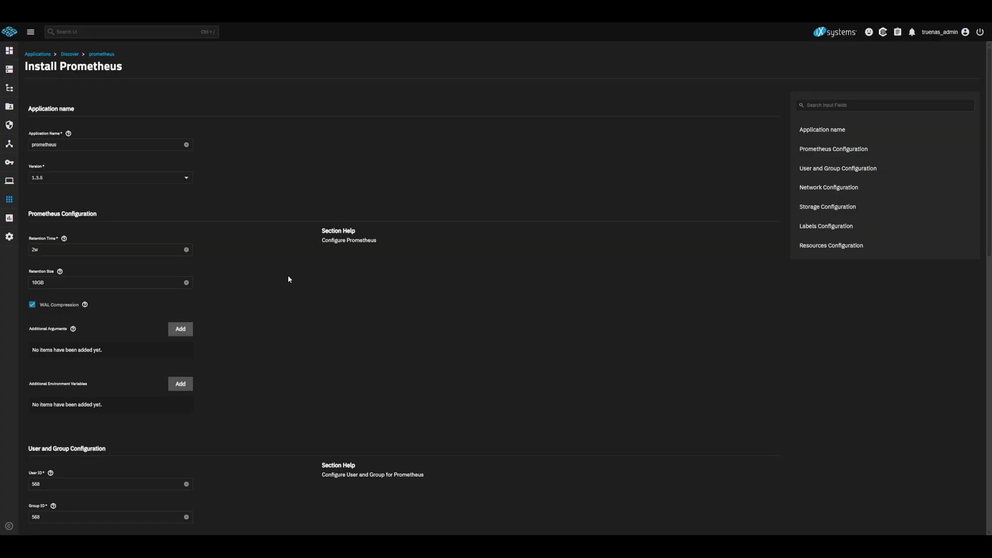
# Step: Set Prometheus Config Storage to host path /mnt/HDDs/Applications/prometheus
pyautogui.scroll(-10, 287, 279)
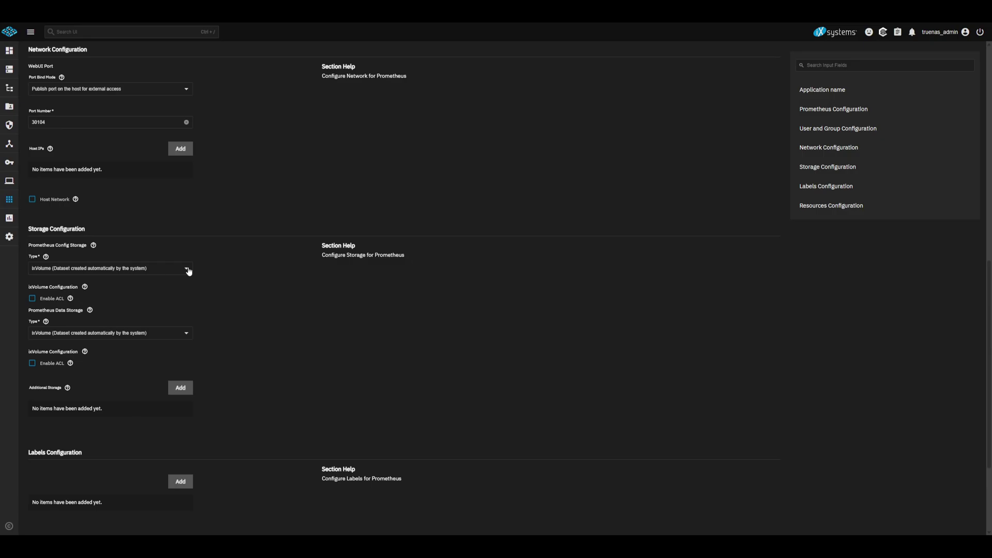
pyautogui.click(188, 268)
pyautogui.click(124, 288)
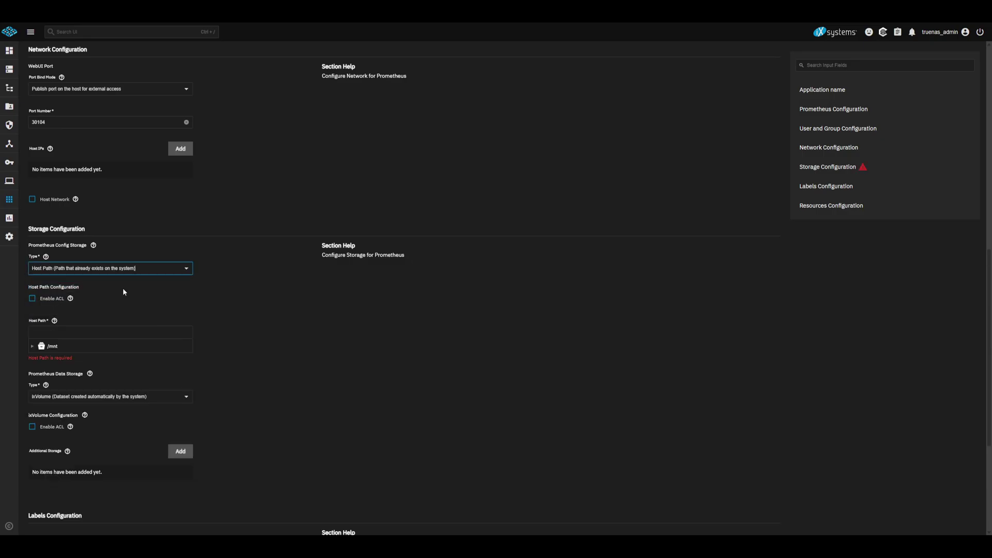
pyautogui.click(41, 358)
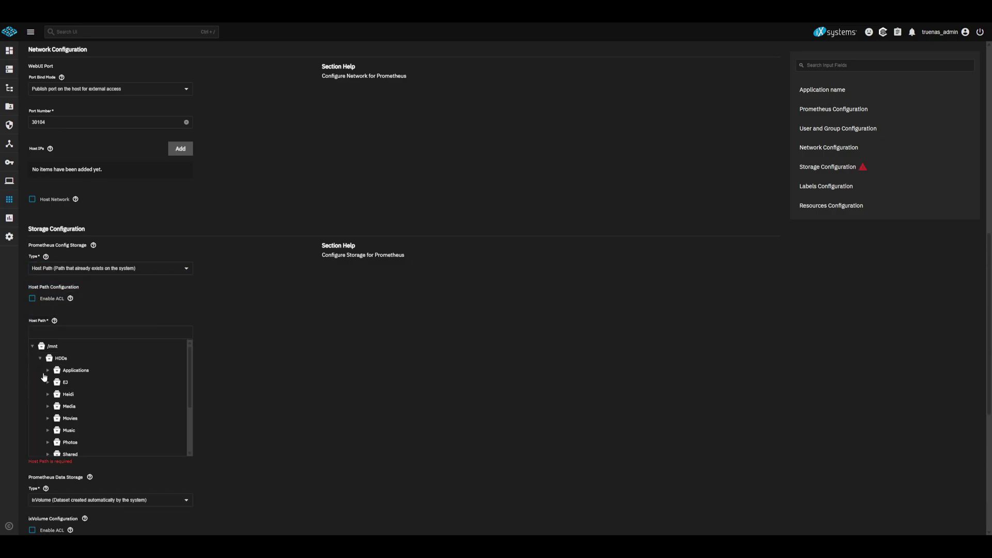
pyautogui.click(47, 371)
pyautogui.click(83, 418)
# Step: Install Prometheus and open its web interface on port 30104
pyautogui.scroll(-6, 62, 465)
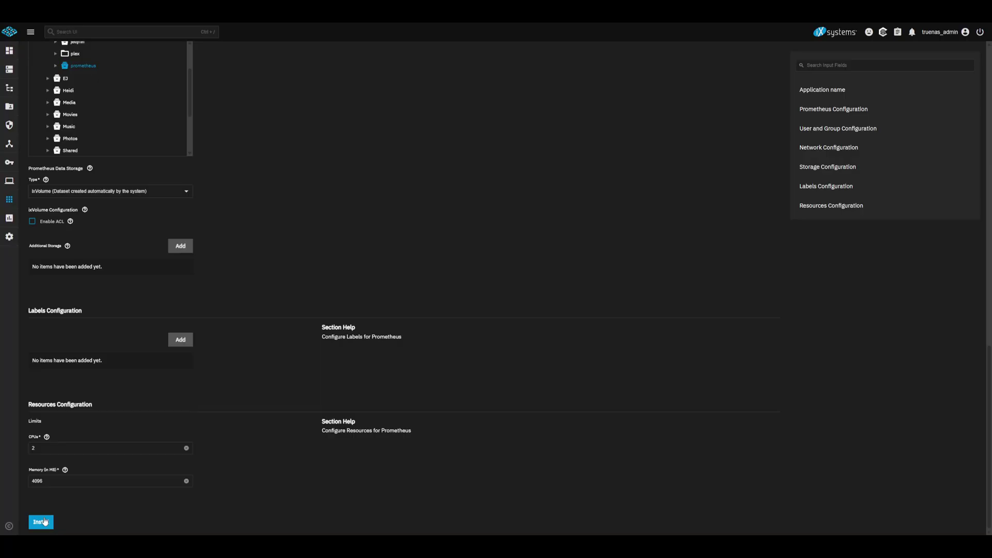
pyautogui.click(44, 521)
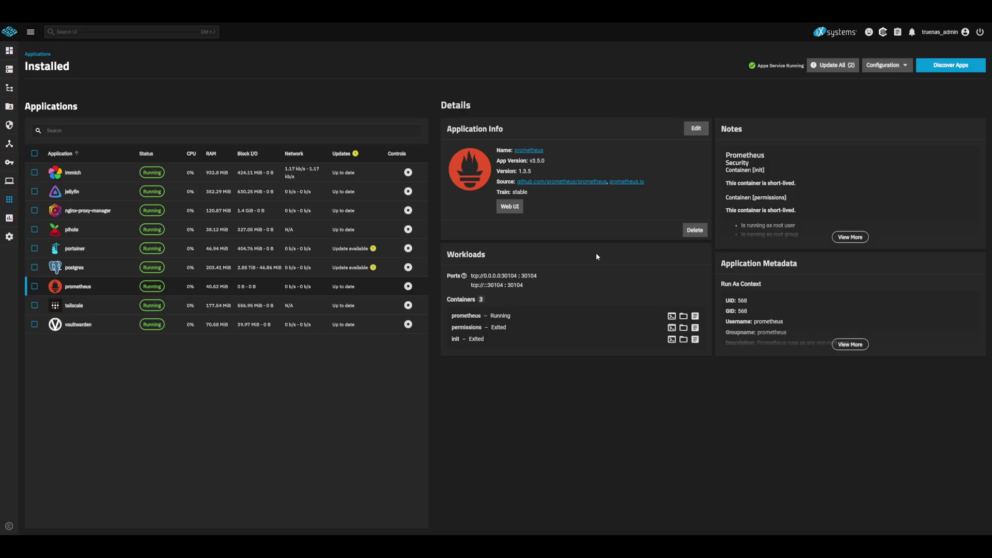
pyautogui.click(519, 209)
# Step: Open Status > Target health in Prometheus, which lists no scrape pools yet
pyautogui.click(191, 34)
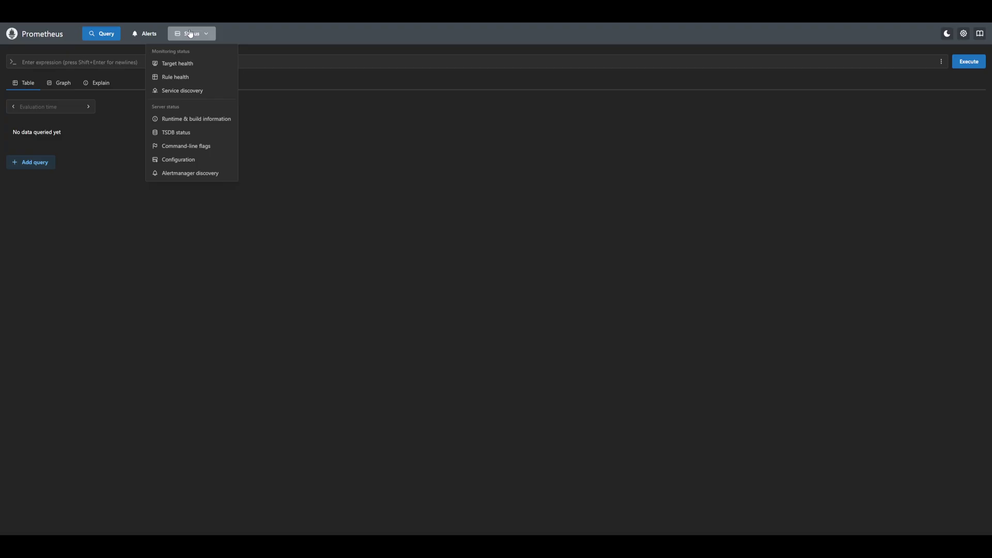
pyautogui.click(196, 67)
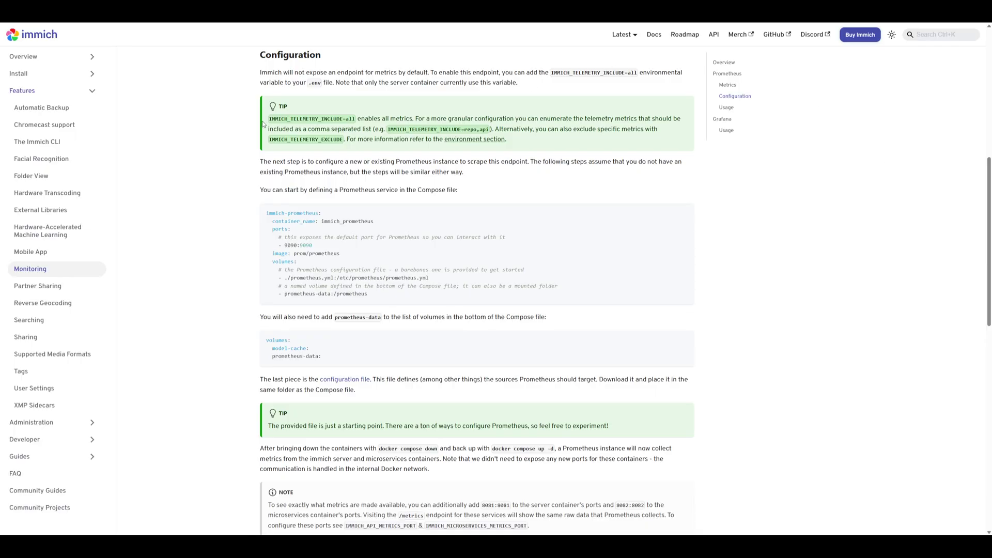
# Step: Copy IMMICH_TELEMETRY_INCLUDE=all from the Immich Monitoring docs' Configuration tip
pyautogui.moveTo(268, 119); pyautogui.dragTo(355, 119)
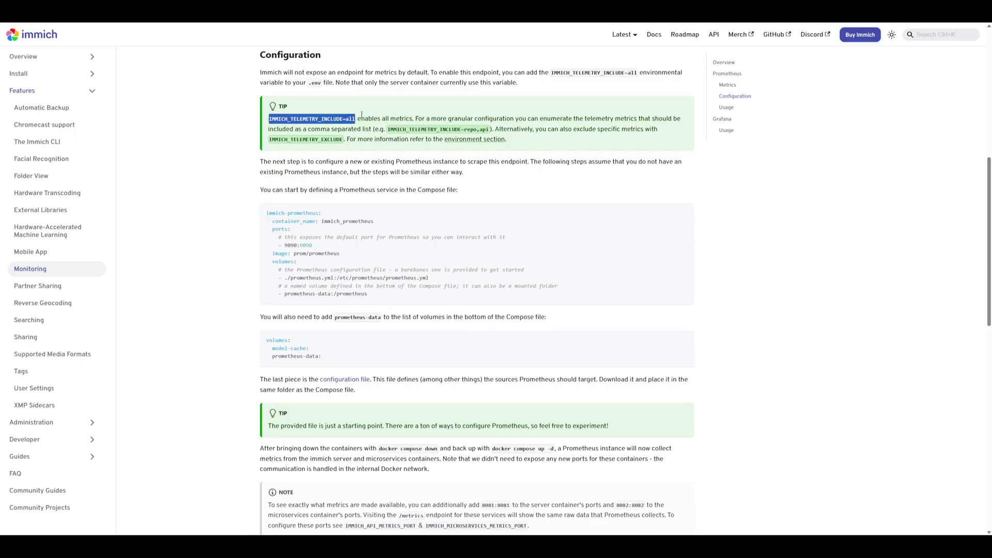
pyautogui.click(376, 93)
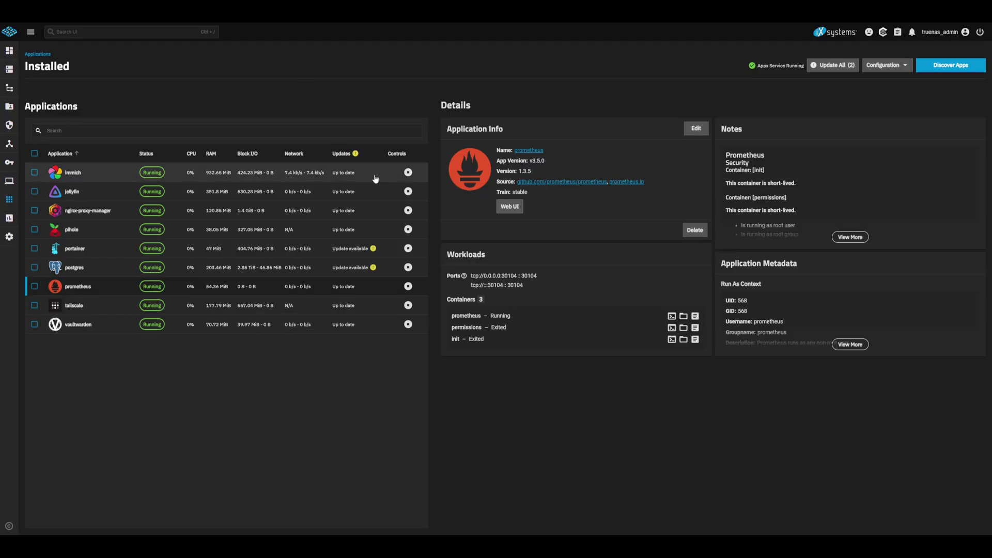
# Step: Add environment variable IMMICH_TELEMETRY_INCLUDE with value all to immich and update the app
pyautogui.click(696, 130)
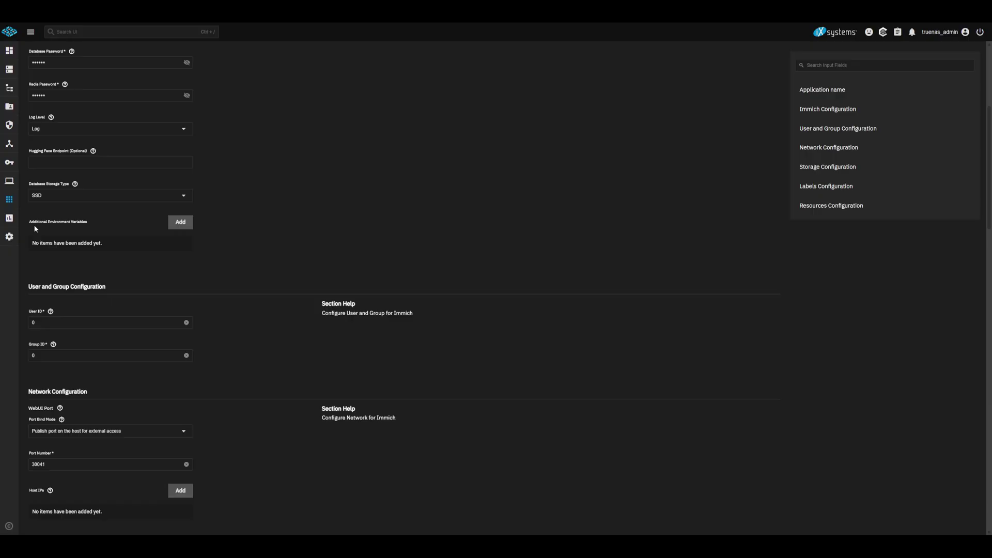
pyautogui.click(187, 224)
pyautogui.click(78, 272)
pyautogui.write('IMMICH_TELEMETRY_INCLUDE')
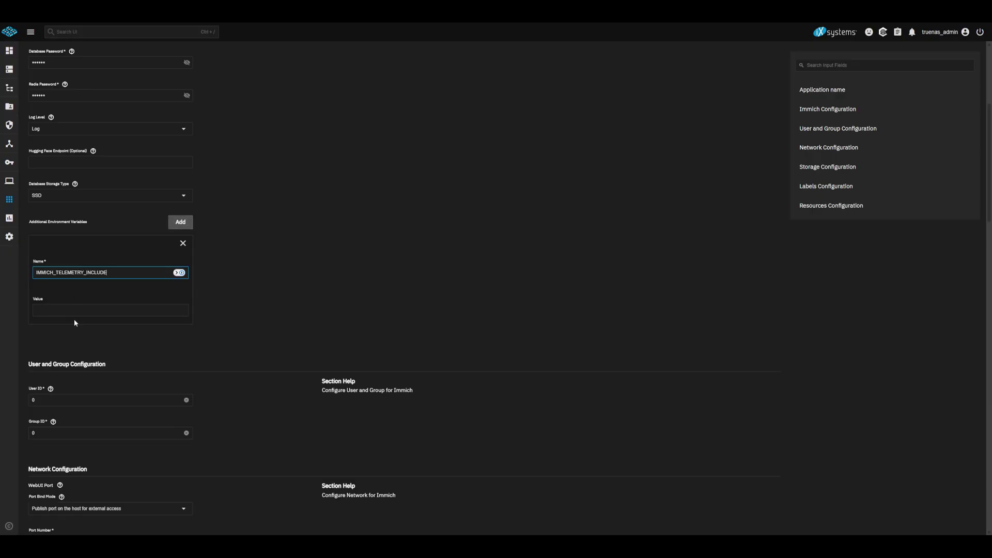
pyautogui.click(73, 311)
pyautogui.write('all')
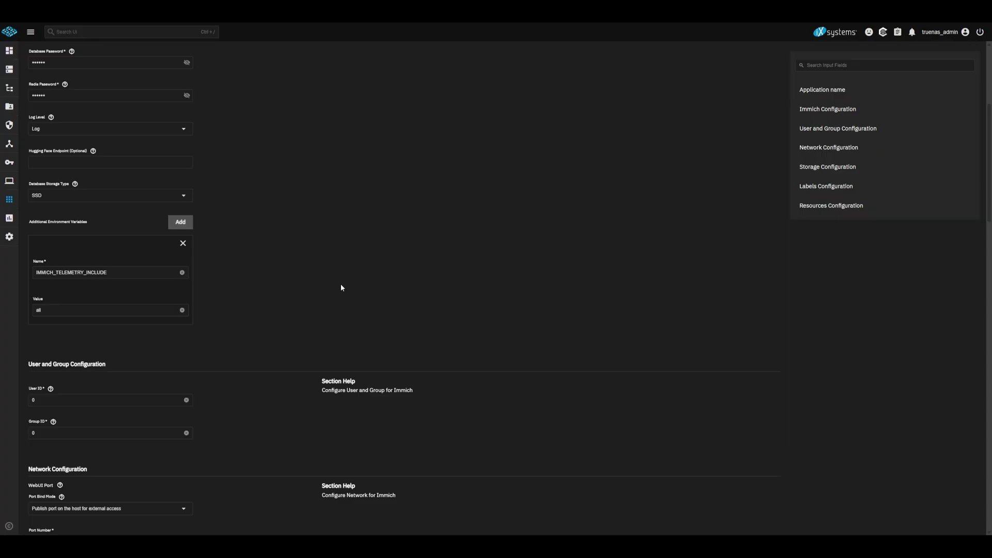
pyautogui.scroll(-15, 340, 283)
pyautogui.click(41, 522)
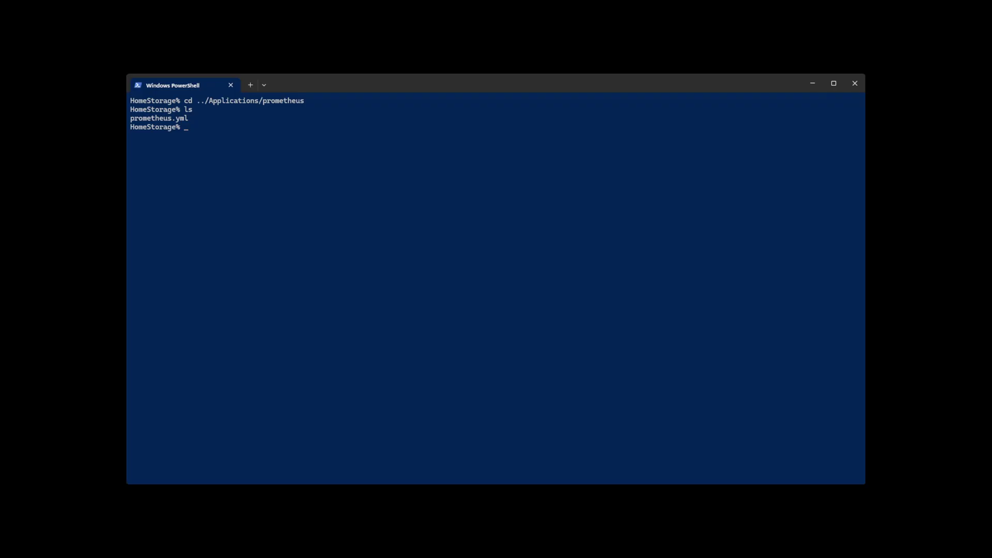
# Step: Open prometheus.yml in vim from the Applications/prometheus folder
pyautogui.write('vim prometheus.yml')
pyautogui.press('Return')
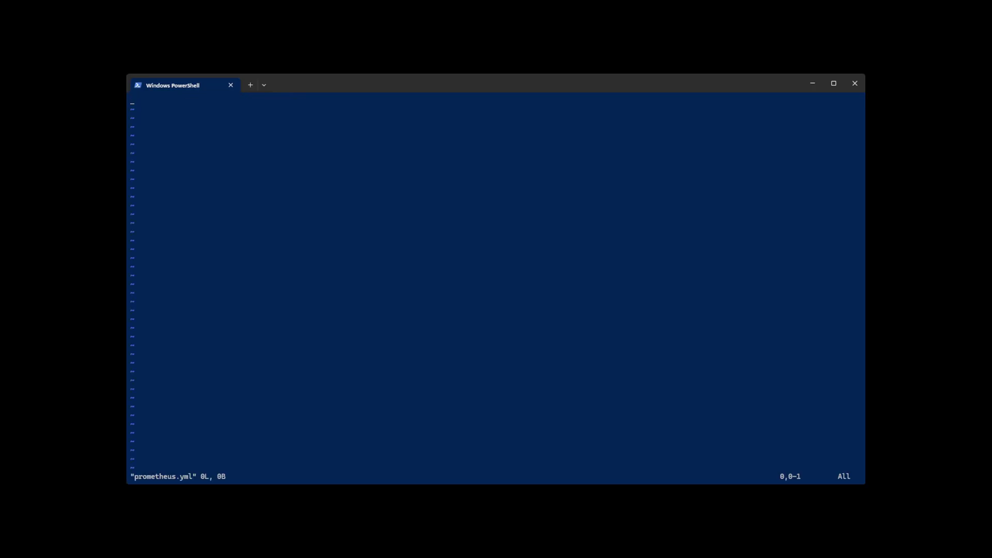
# Step: Paste the immich scrape config (ix-immich-server-1:8082, every 1s) into prometheus.yml and save with :x
pyautogui.press('i')
pyautogui.press('i')
pyautogui.write('global:   scrape_interval: 1s scrape_configs:   - job_name: immich     static_configs:       - targets:         - ix-immich-server-1:8082')
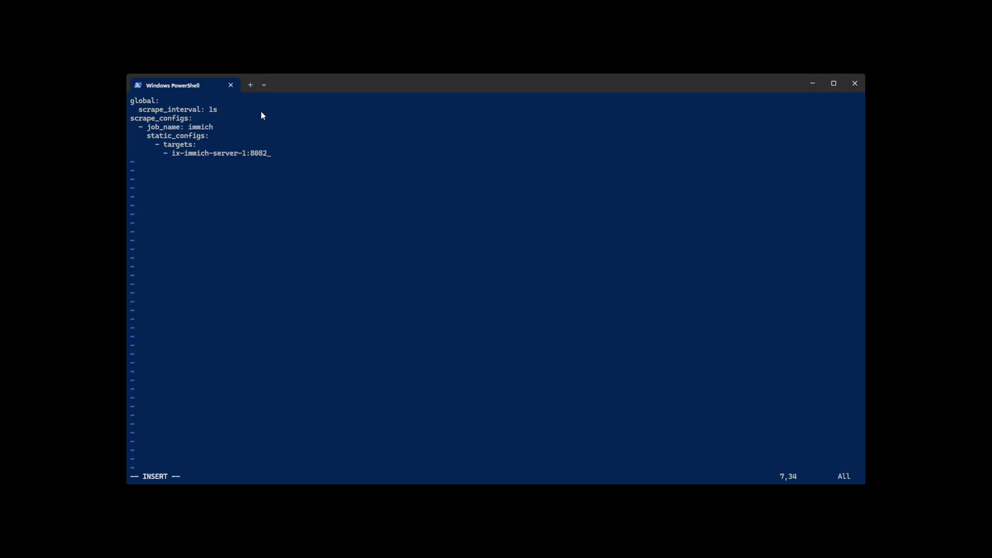
pyautogui.press('Escape')
pyautogui.write(':x')
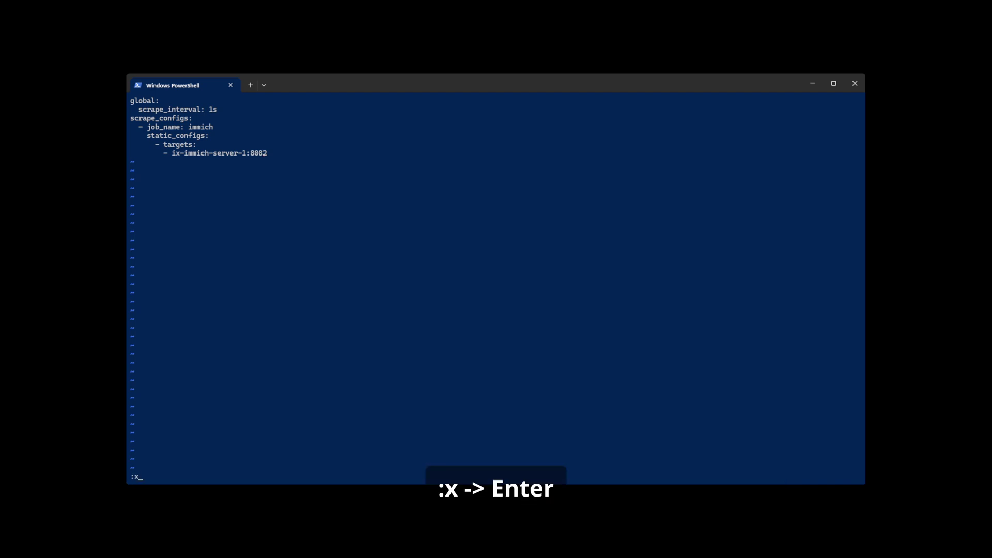
pyautogui.press('Return')
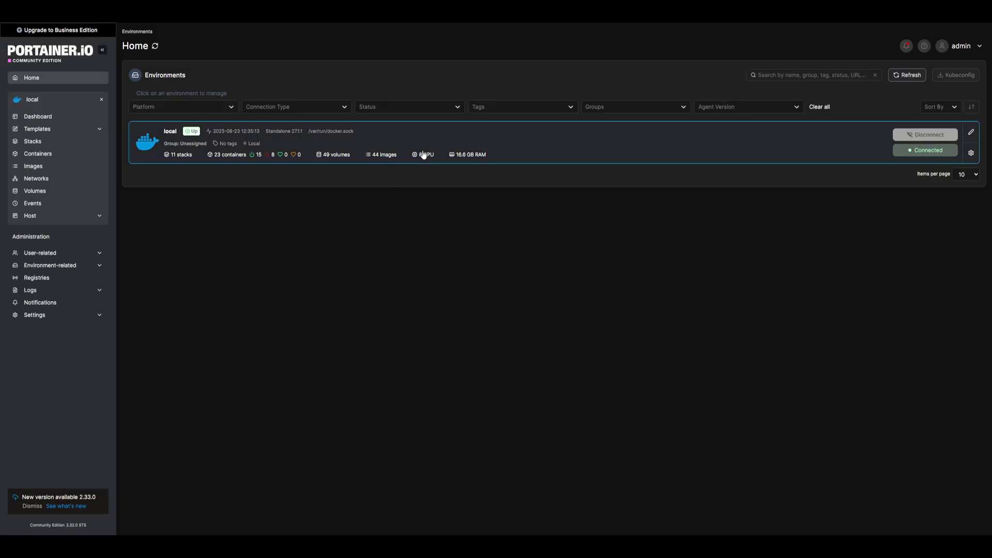
# Step: In the local environment's Networks list, add a network named monitoring-net
pyautogui.click(450, 142)
pyautogui.click(36, 178)
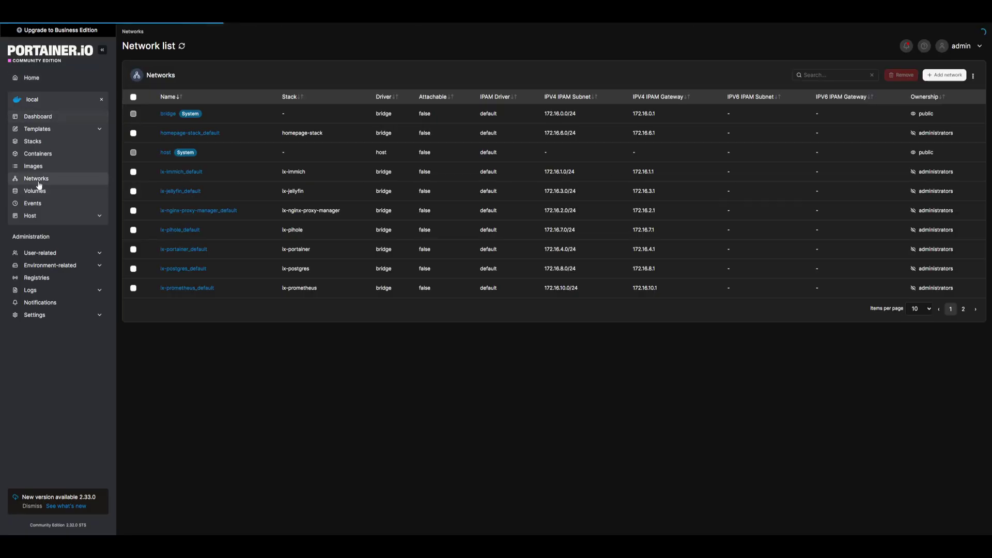
pyautogui.click(944, 75)
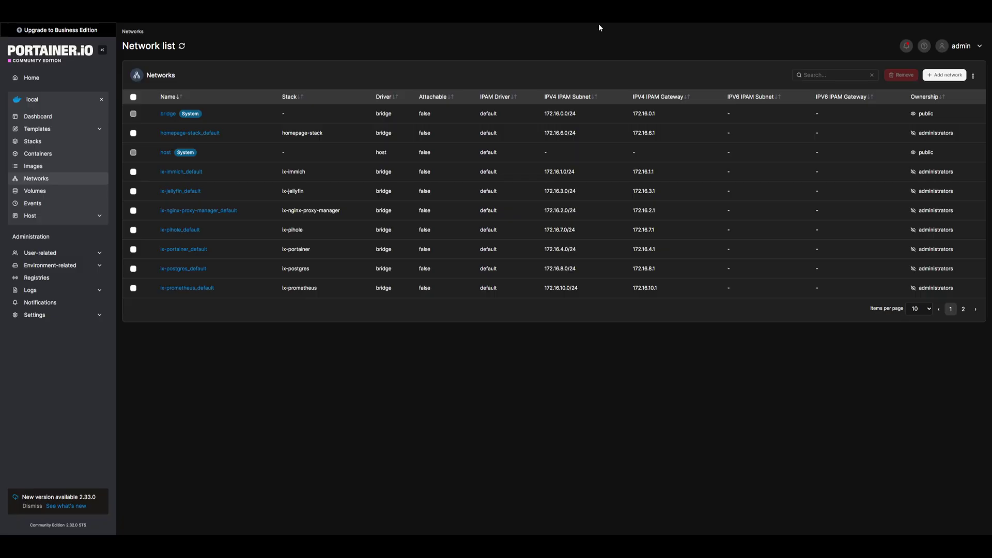
# Step: Join the ix-immich-server-1 container to the monitoring-net network
pyautogui.click(34, 154)
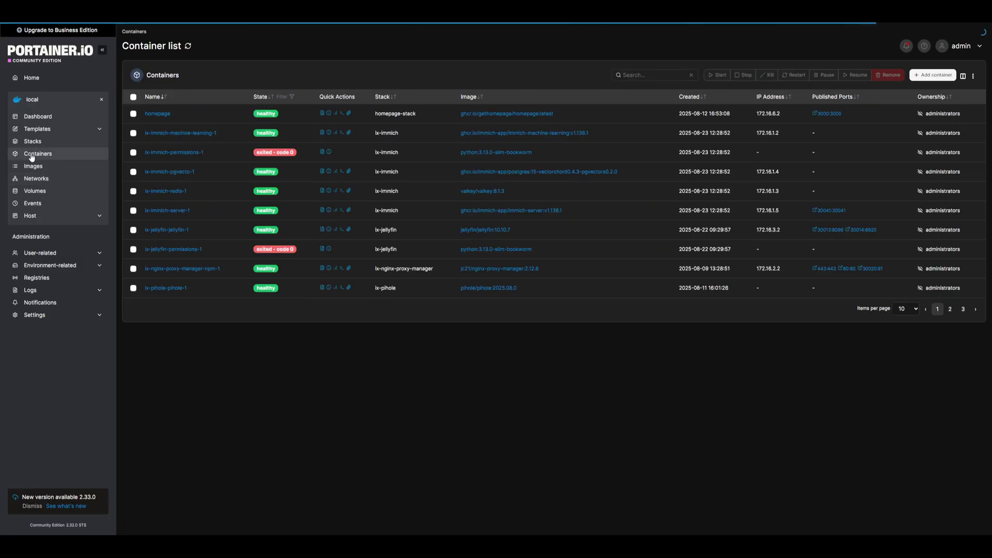
pyautogui.click(183, 212)
pyautogui.scroll(-15, 556, 237)
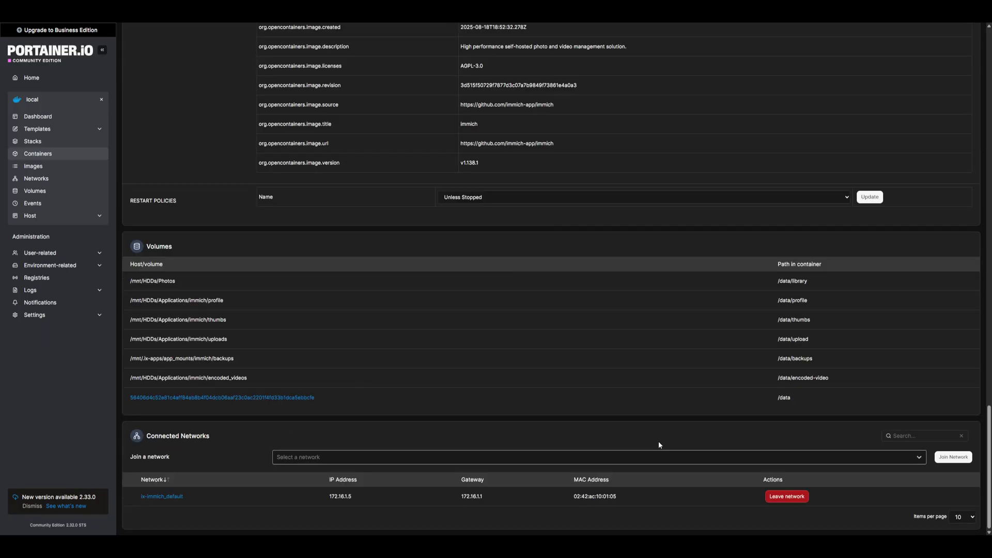
pyautogui.click(475, 456)
pyautogui.click(289, 511)
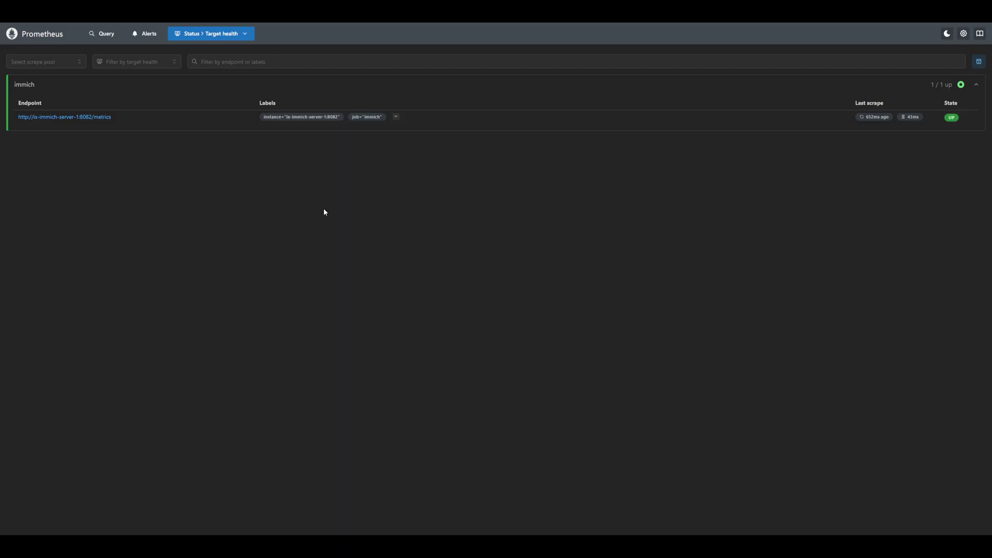
# Step: Insert process_memory_usage into the query expression via Explore metrics
pyautogui.click(101, 34)
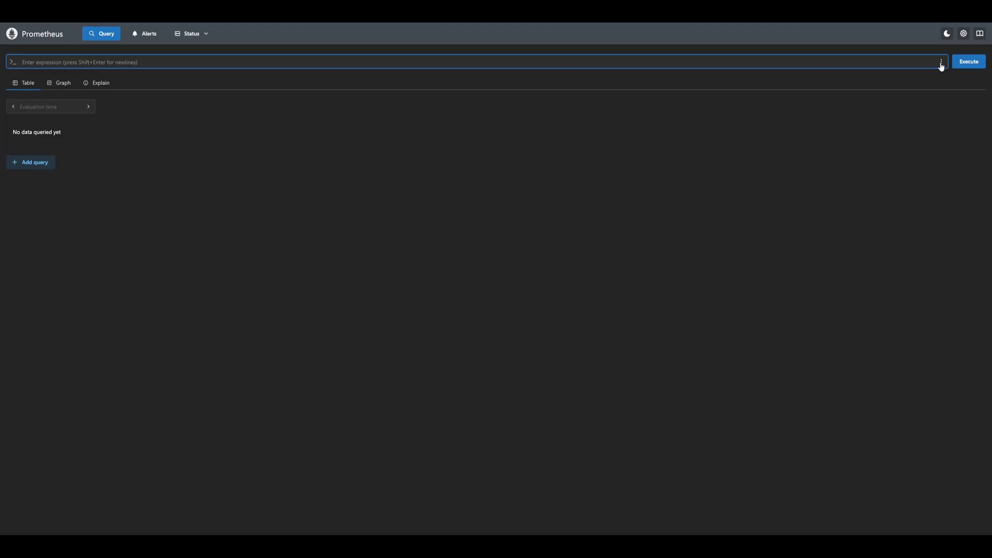
pyautogui.click(941, 62)
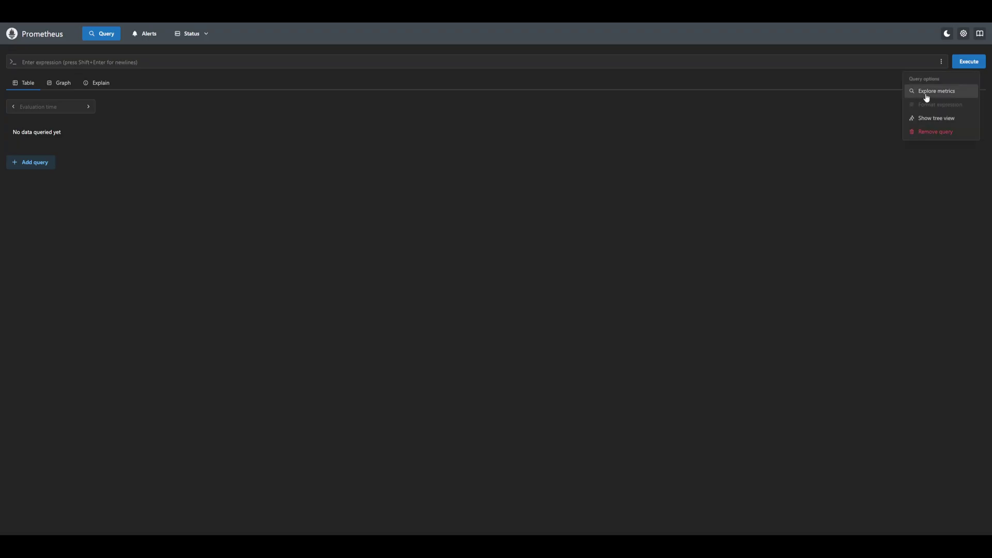
pyautogui.click(927, 92)
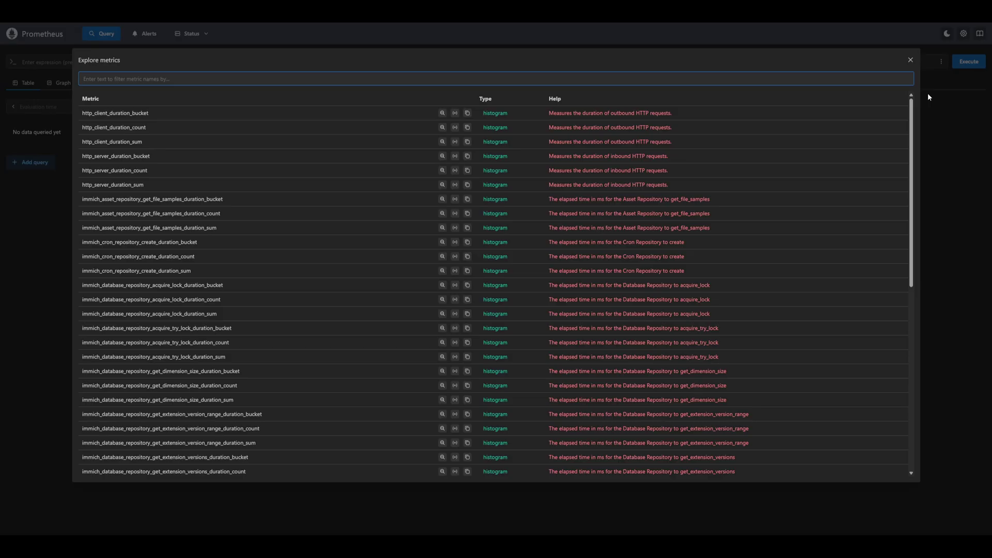
pyautogui.write('process_memory_usage')
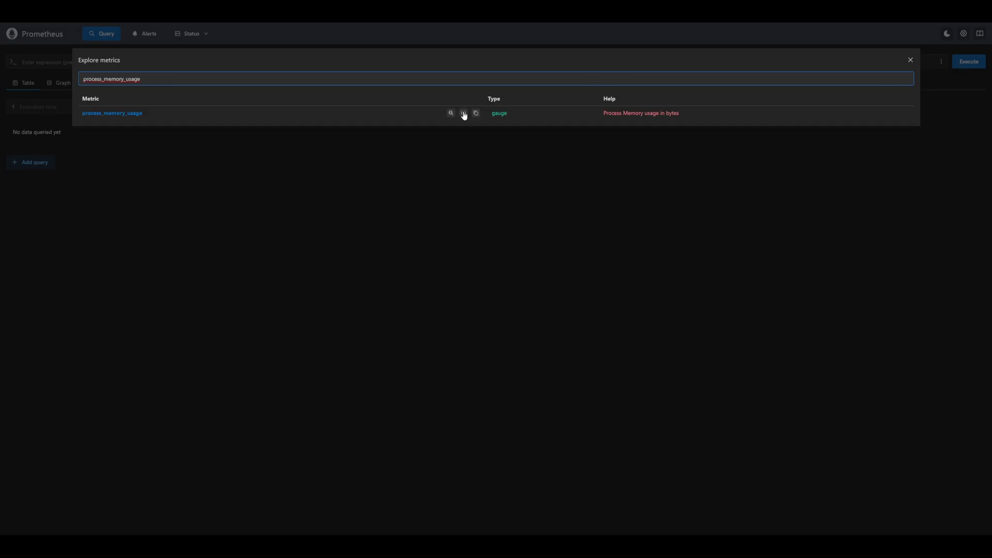
pyautogui.click(463, 114)
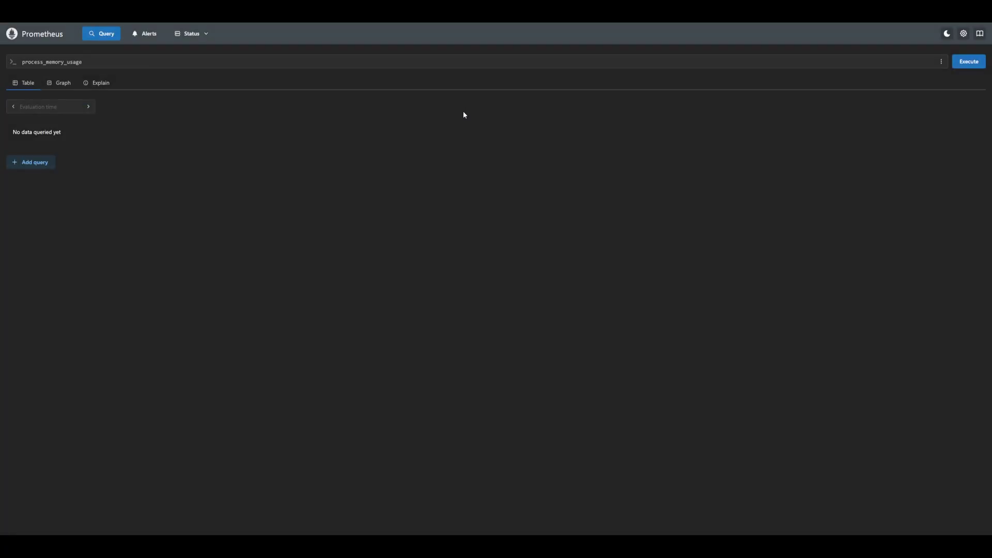
# Step: Graph process_memory_usage/1000000 in Prometheus to plot Immich server memory in megabytes
pyautogui.click(962, 65)
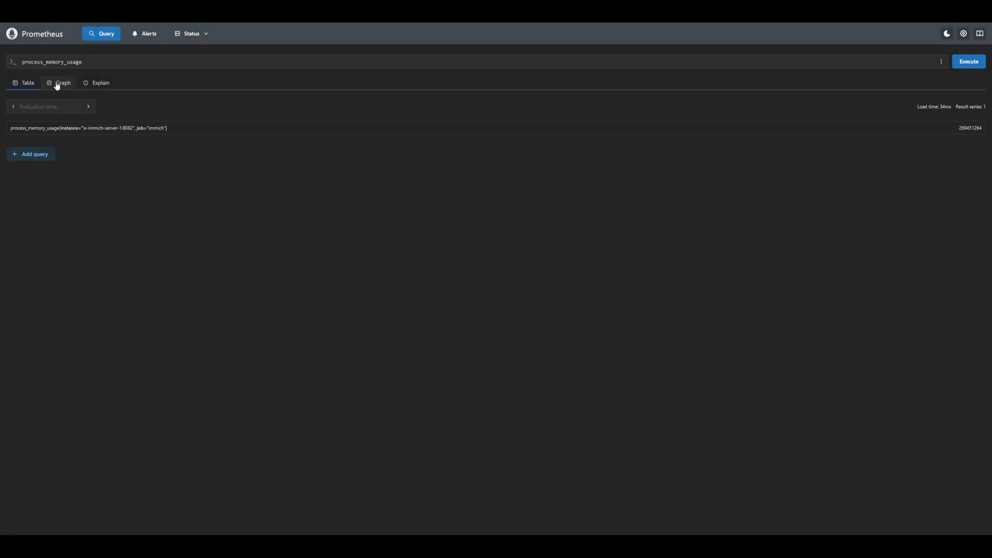
pyautogui.click(57, 85)
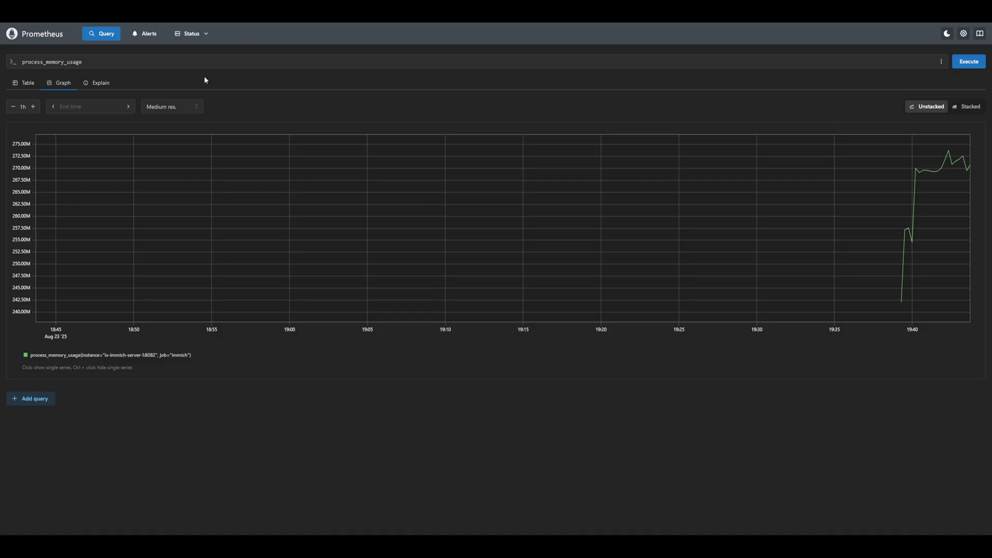
pyautogui.click(184, 62)
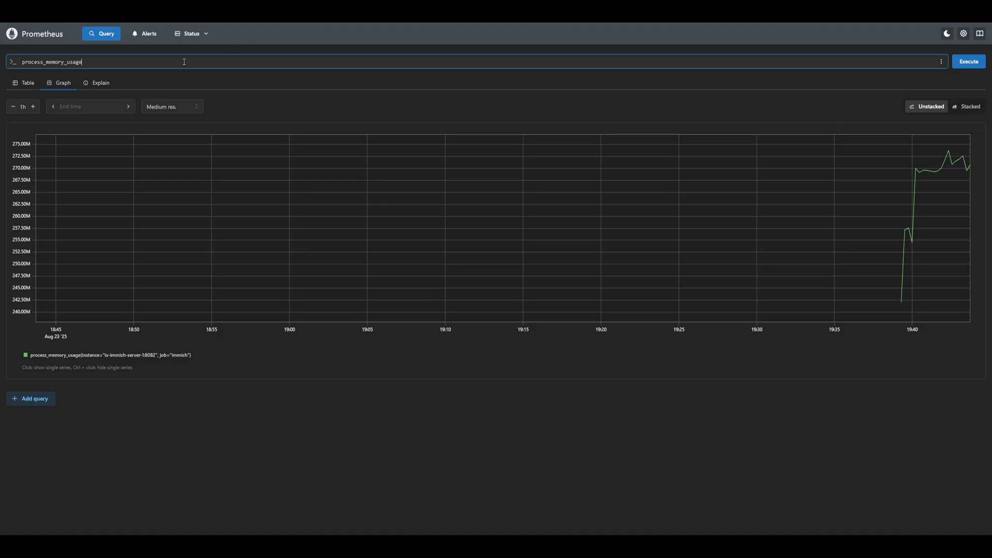
pyautogui.click(969, 61)
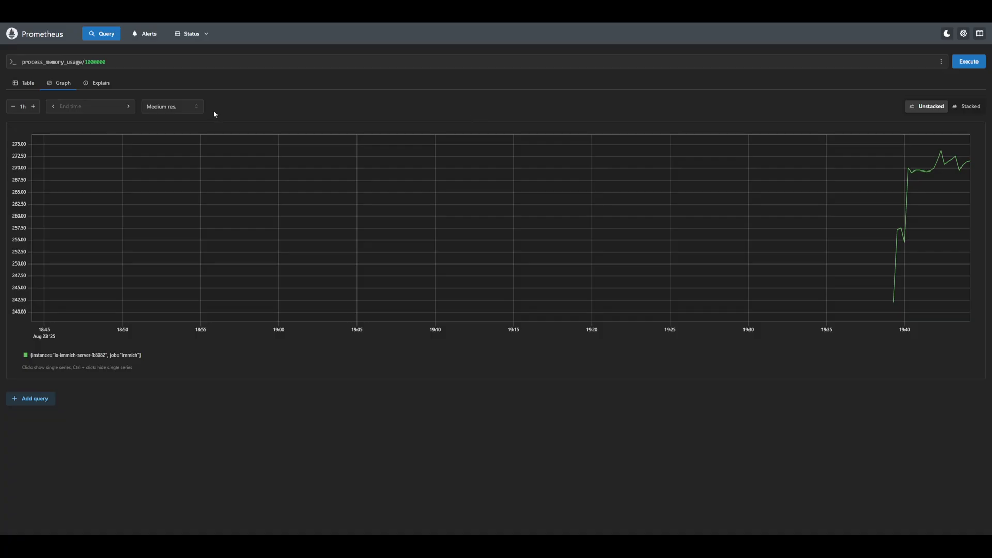
pyautogui.click(188, 106)
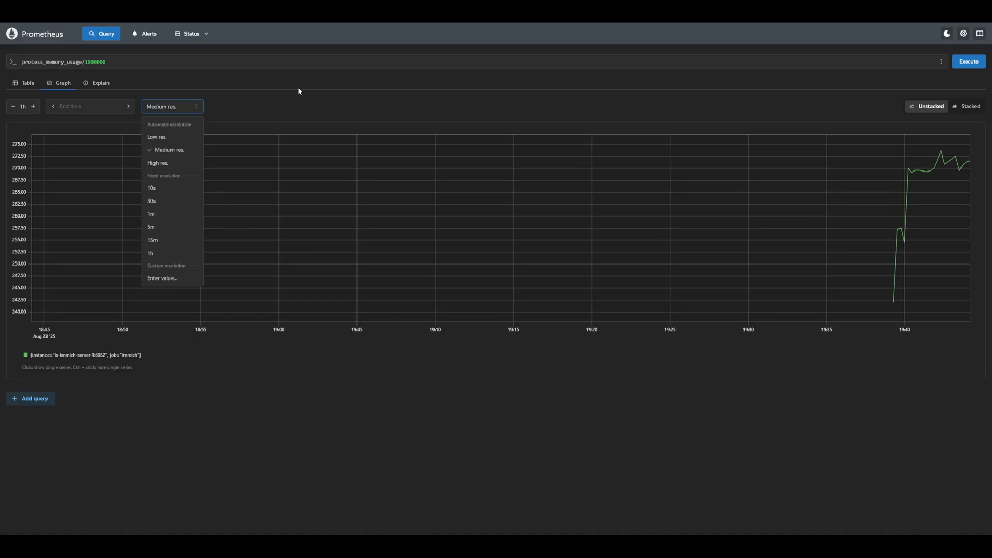
pyautogui.click(303, 100)
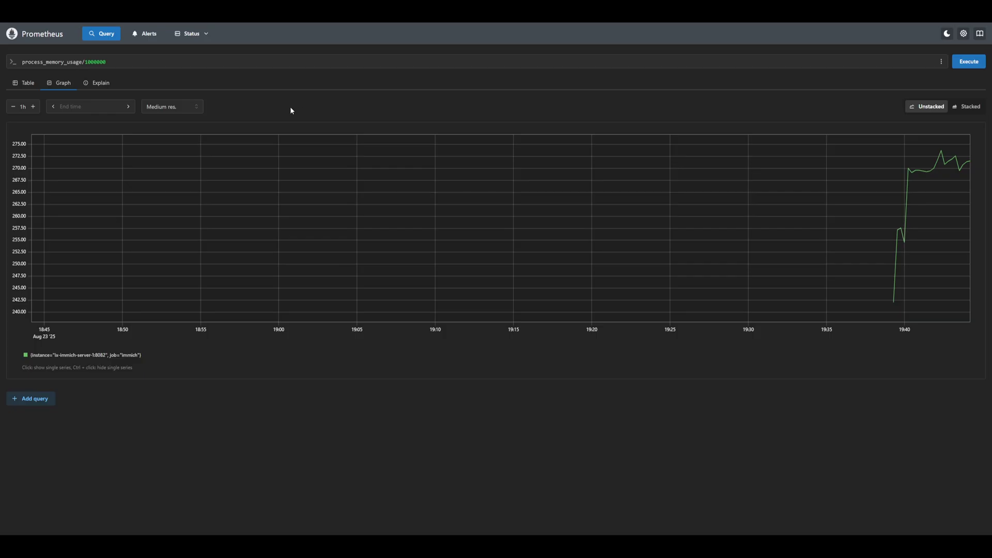